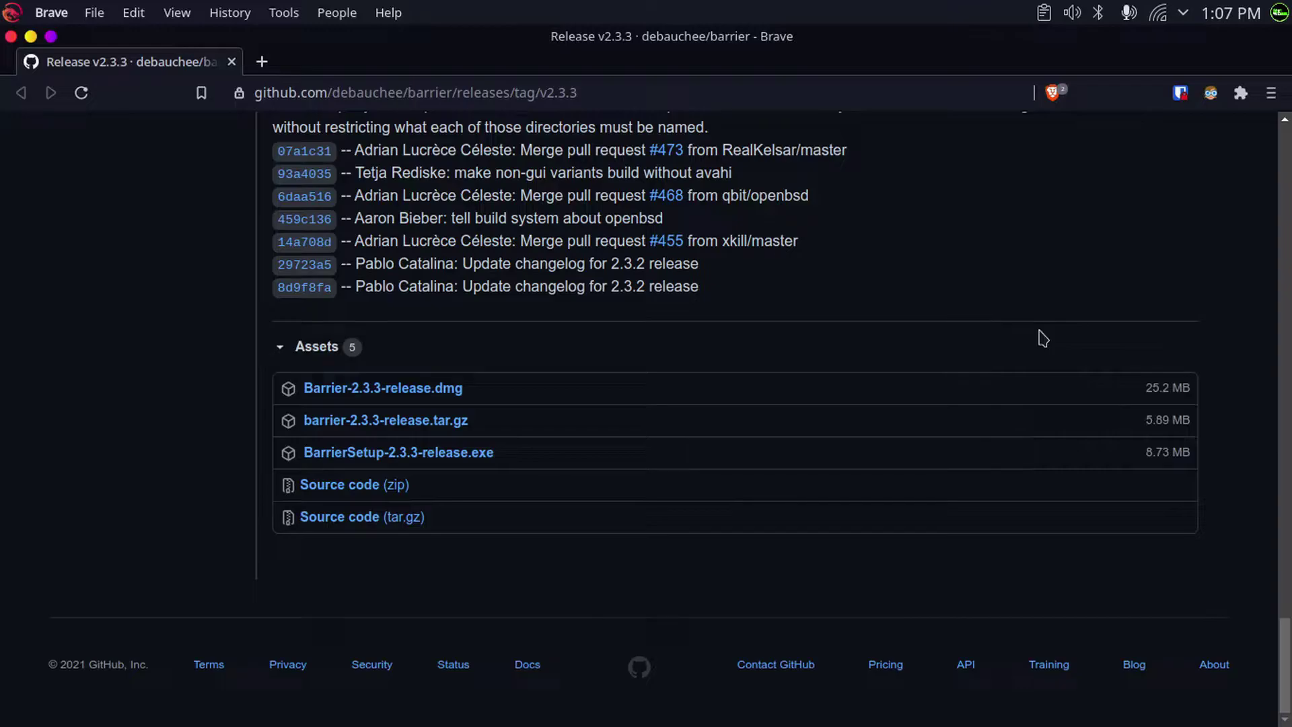
Step: Launch Barrier by searching 'bar' in the application launcher
{"action": "key", "text": "ctrl+space"}
{"action": "type", "text": "bar"}
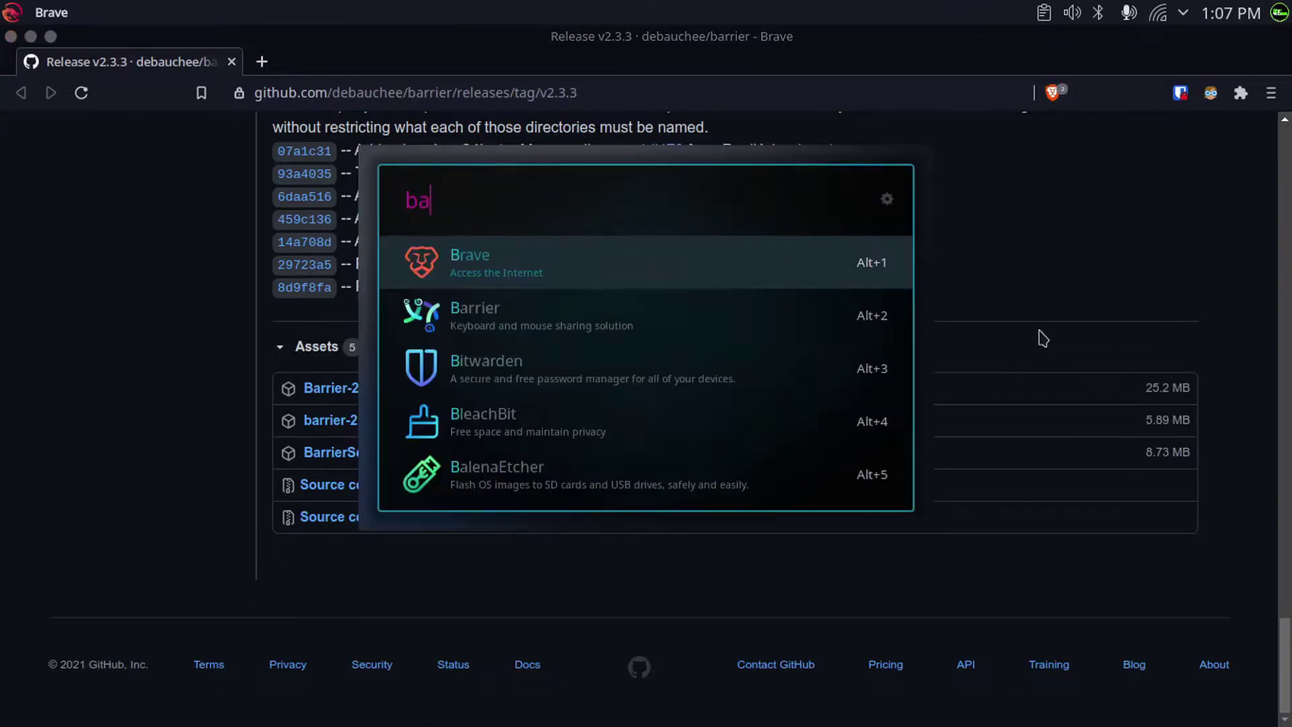
{"action": "key", "text": "Return"}
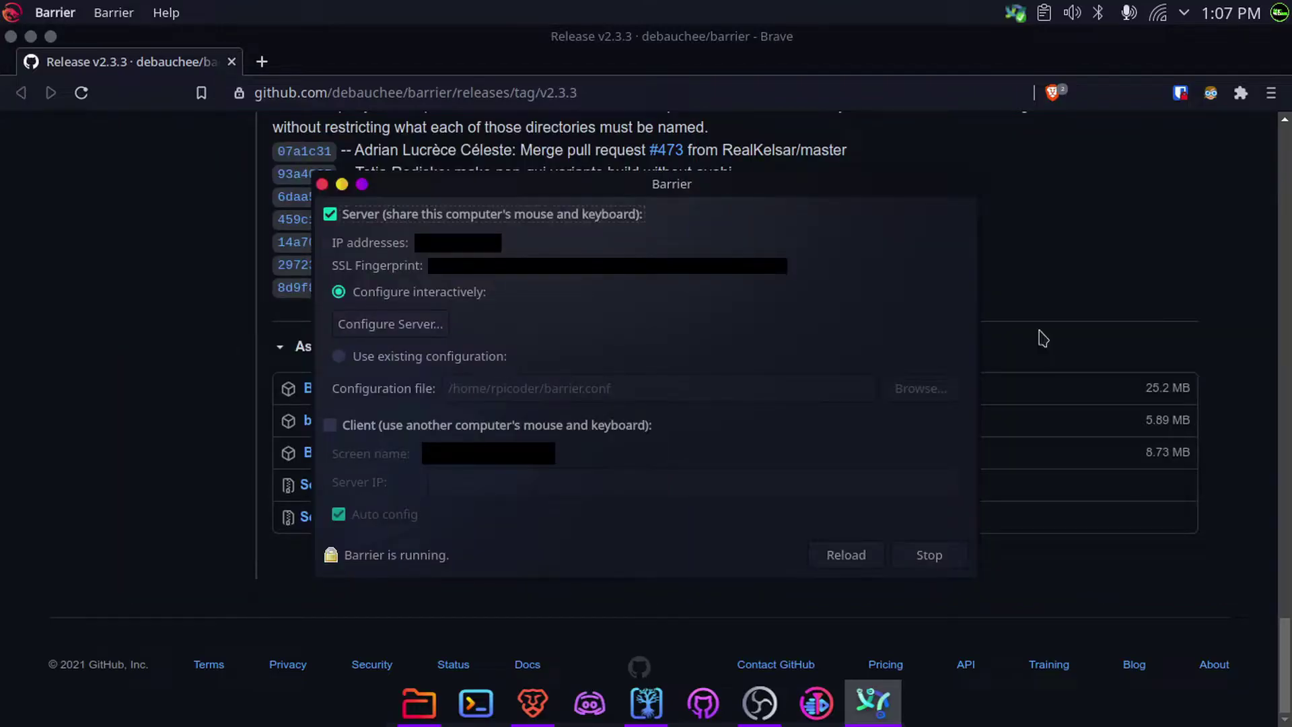
Step: In Configure Server, place a new screen left of the laptop and name it 'raspberrypi'
{"action": "left_click", "coordinate": [445, 326]}
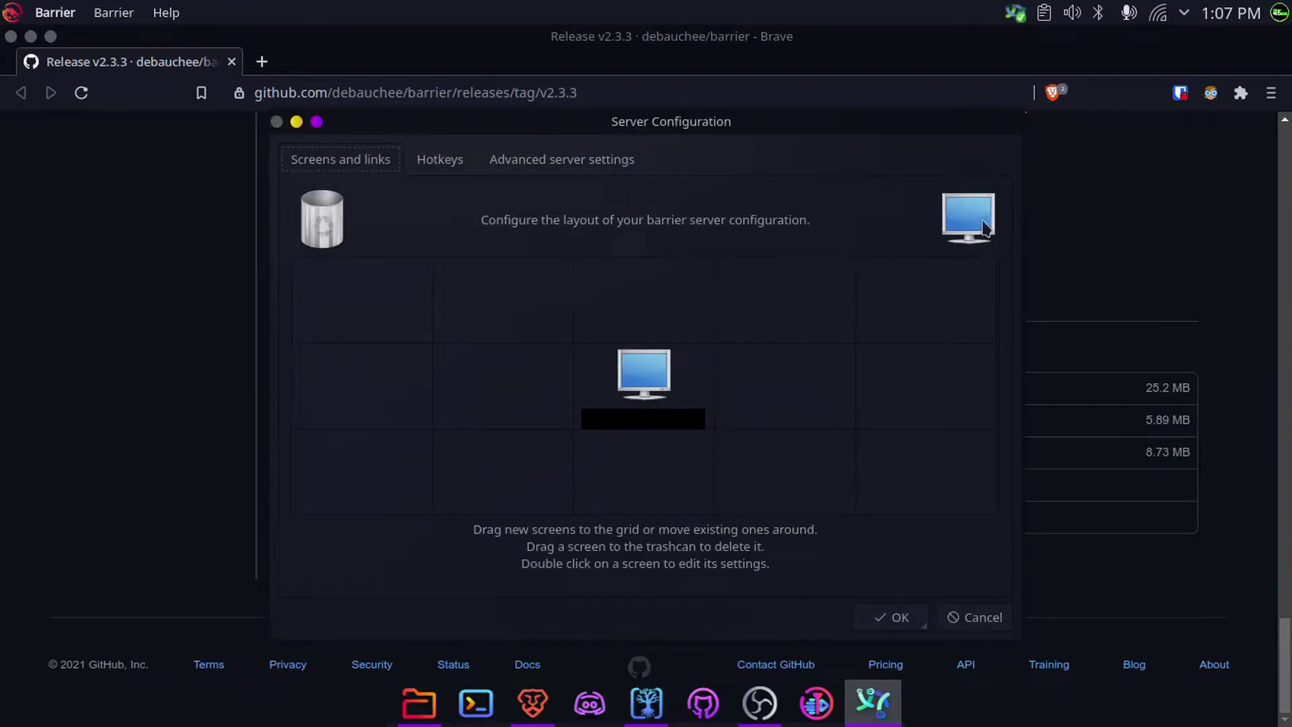
{"action": "left_click_drag", "start_coordinate": [984, 227], "coordinate": [524, 394]}
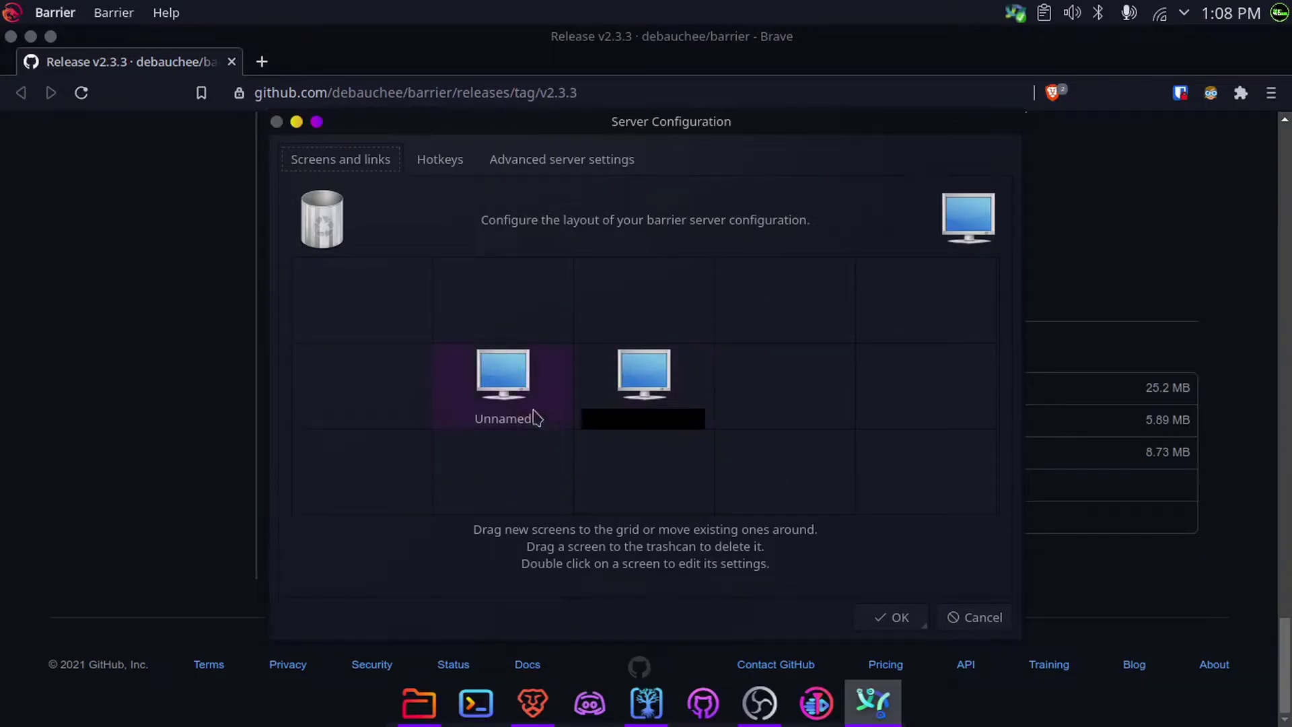
{"action": "double_click", "coordinate": [533, 412]}
{"action": "type", "text": "ra"}
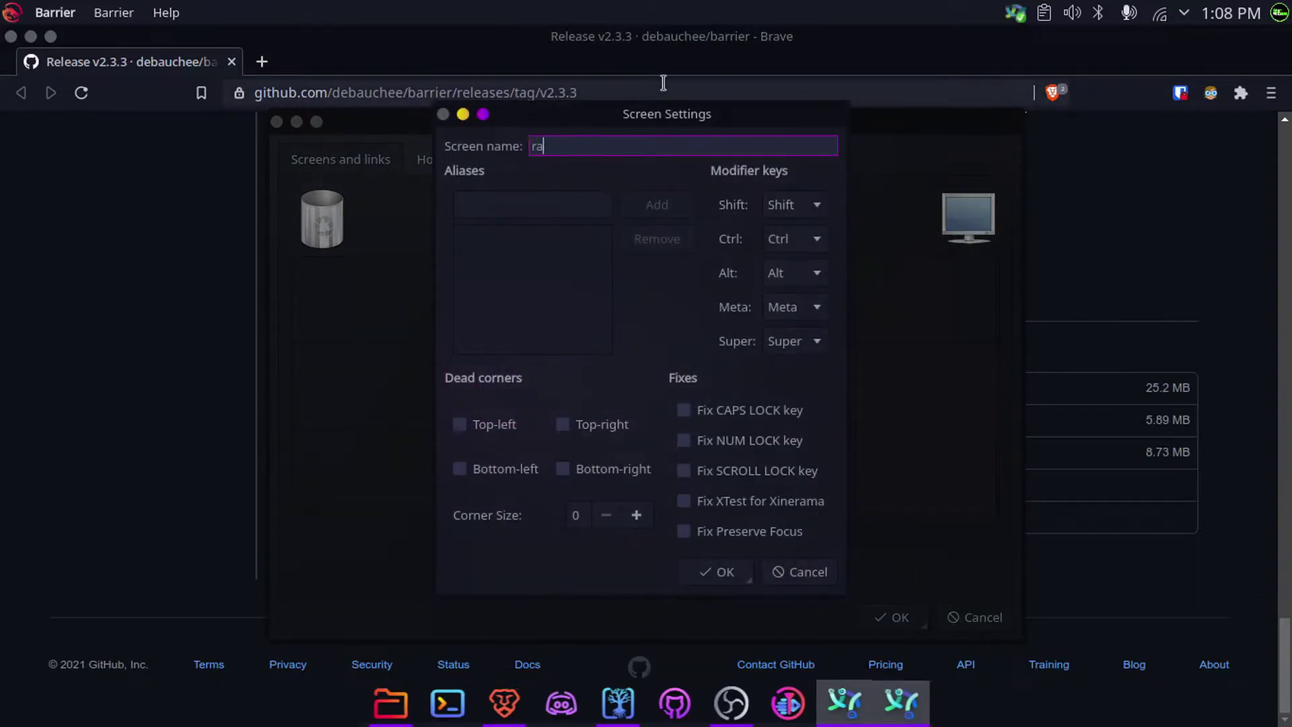
{"action": "type", "text": "spberrypi"}
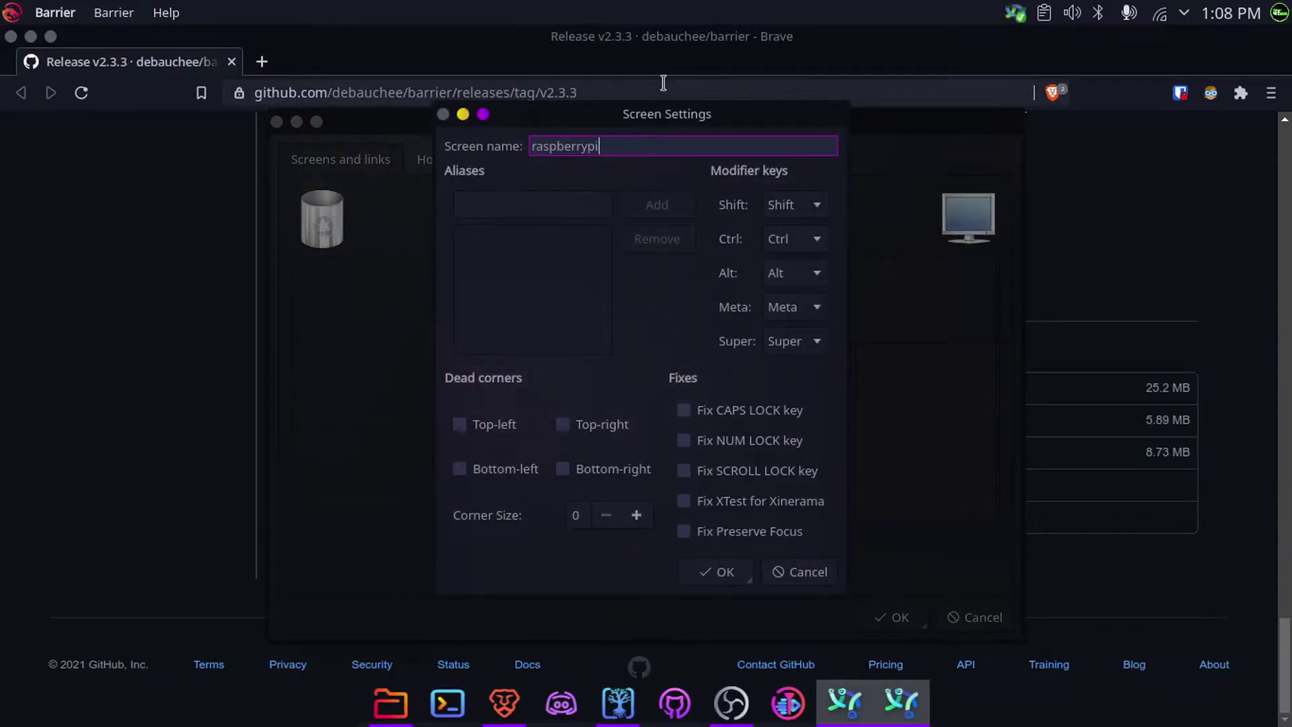
{"action": "left_click", "coordinate": [707, 571]}
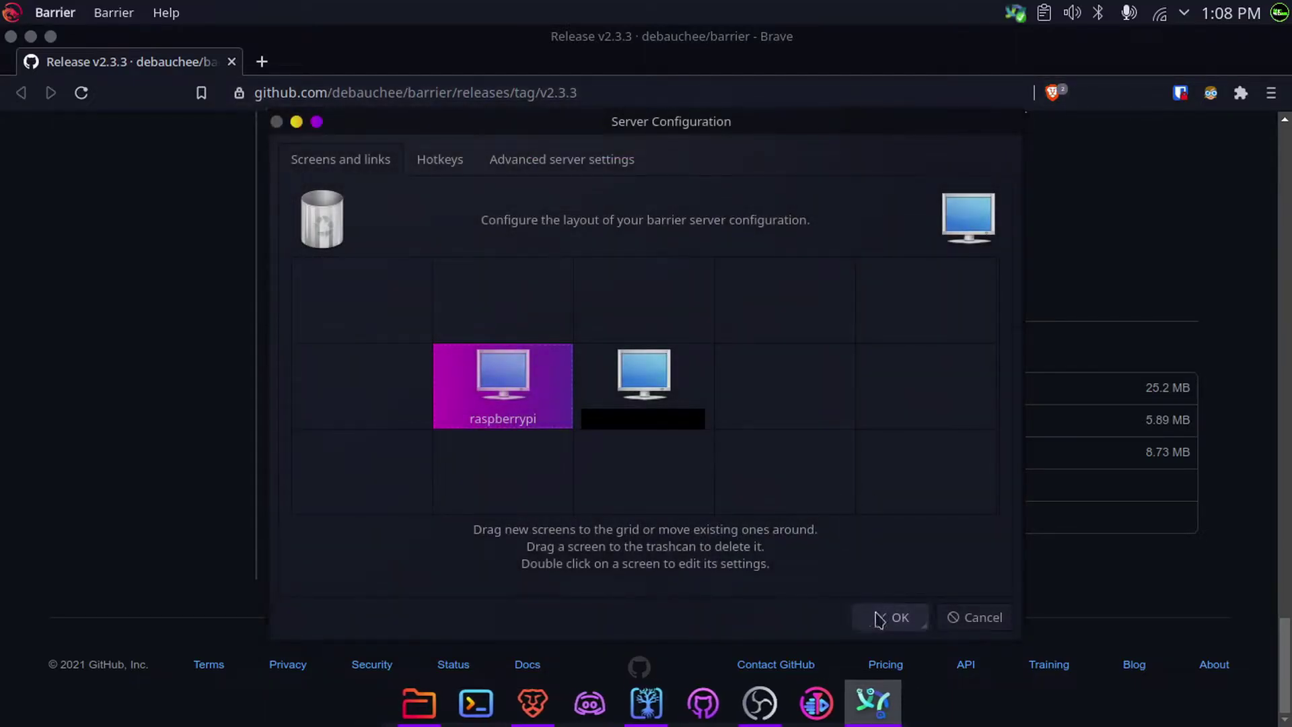
Step: Save the server configuration and reload the Barrier server with the new layout
{"action": "left_click", "coordinate": [890, 616]}
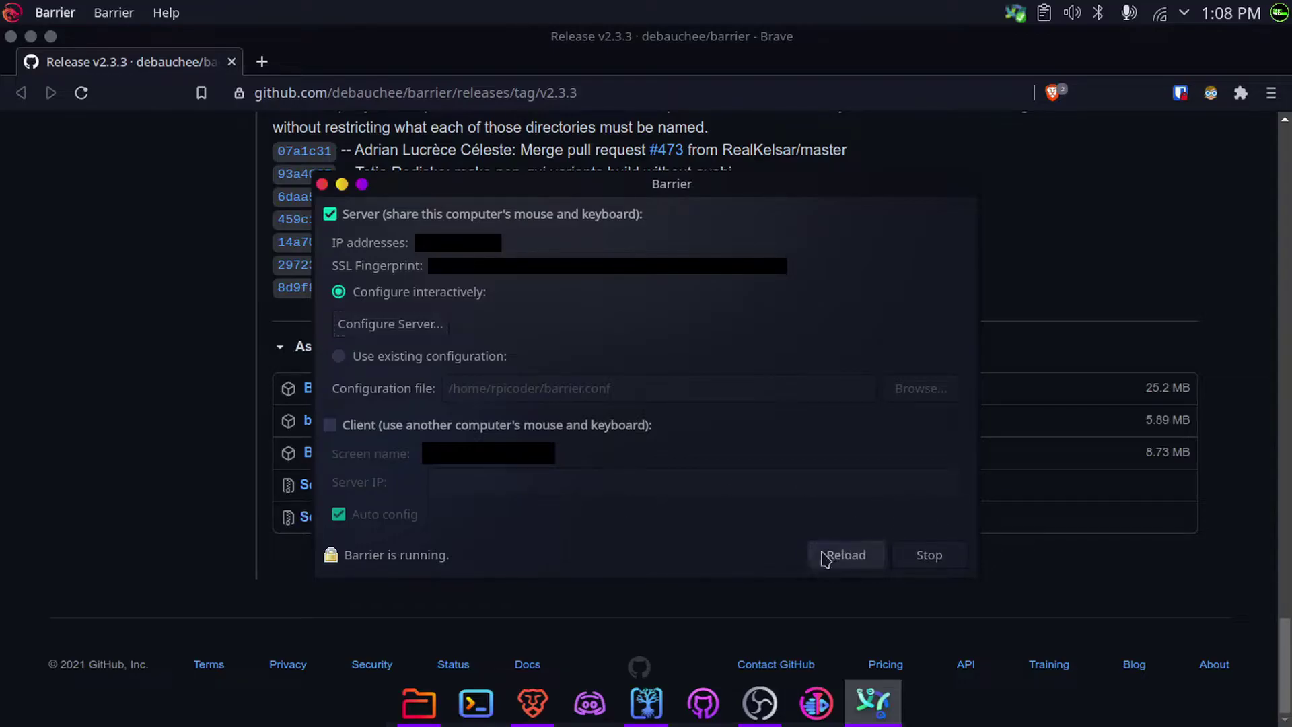
{"action": "left_click", "coordinate": [904, 556]}
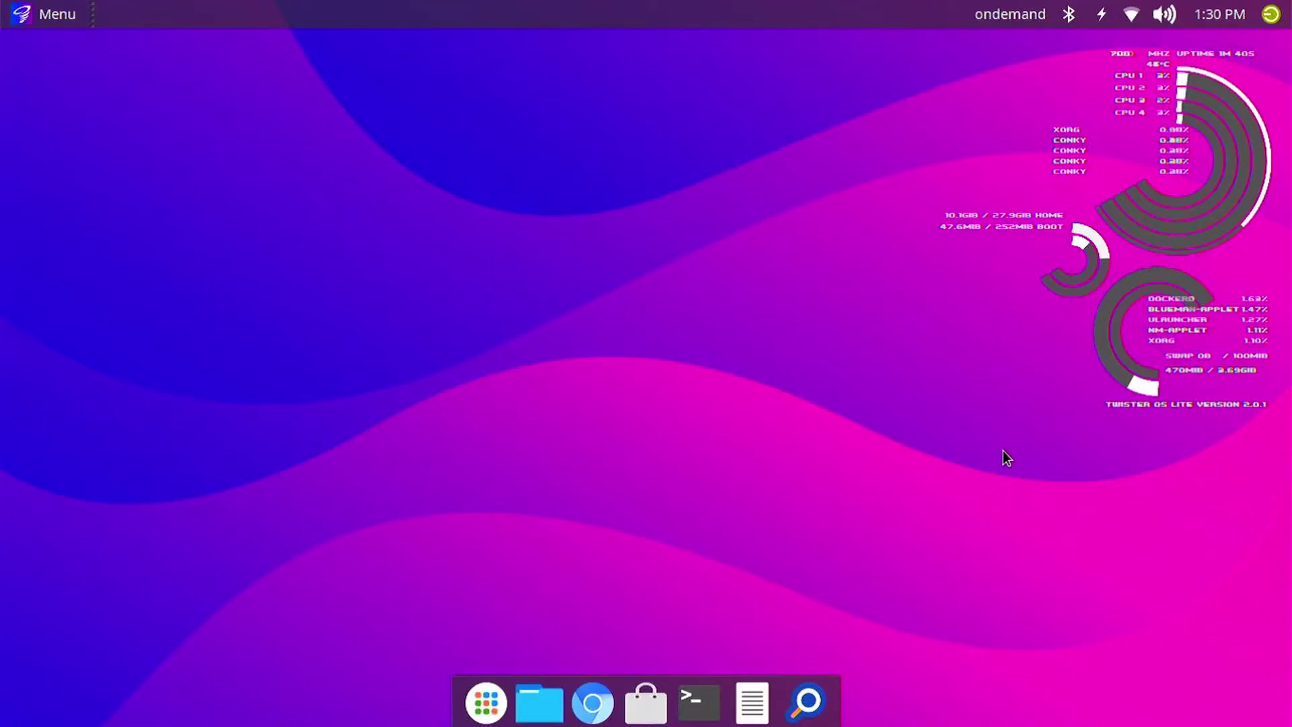
Step: On the Pi, run 'sudo apt install barrier' in a terminal, then start it with 'barrier'
{"action": "key", "text": "ctrl+alt+t"}
{"action": "type", "text": "sudo apt install barrier"}
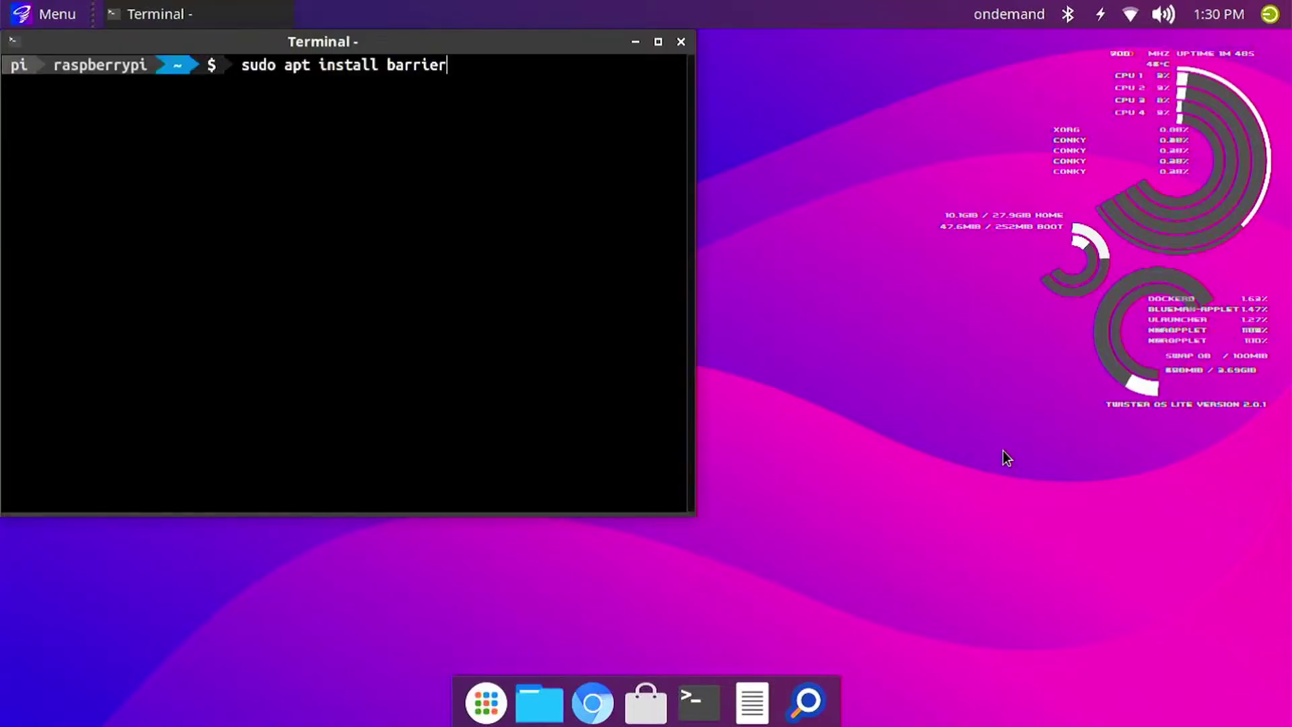
{"action": "key", "text": "Return"}
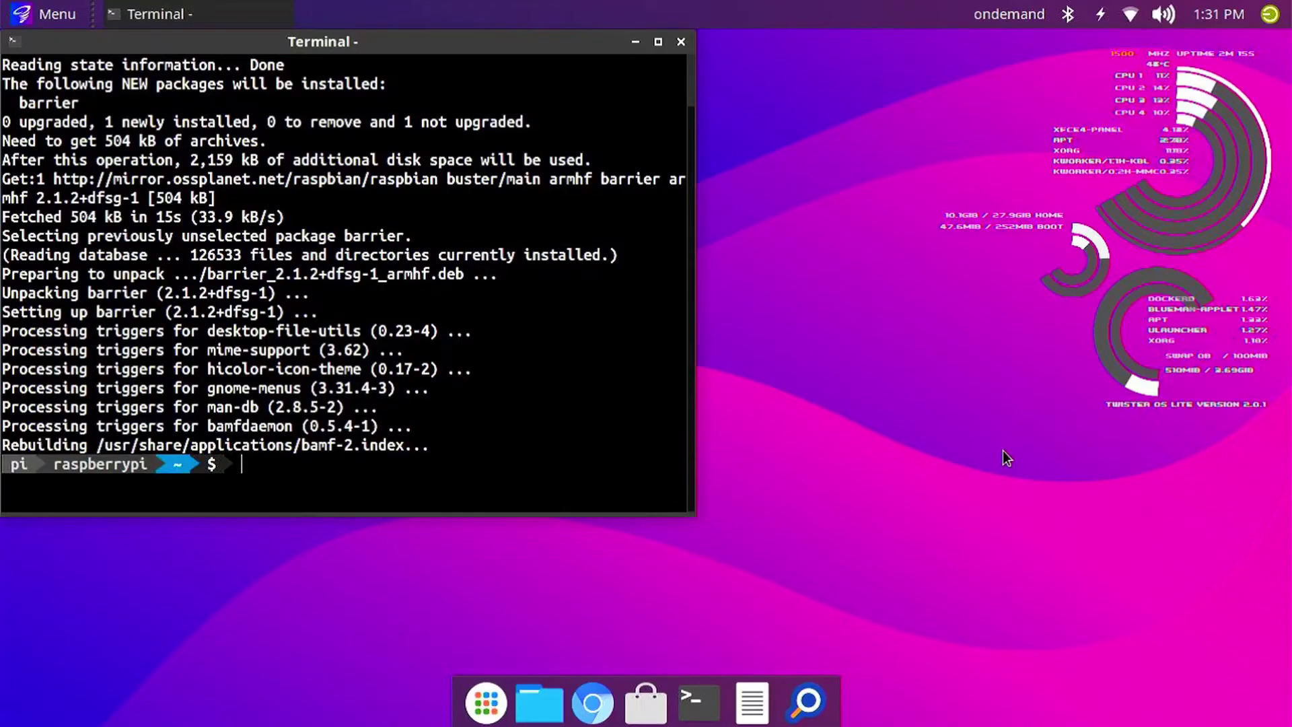
{"action": "type", "text": "barrier"}
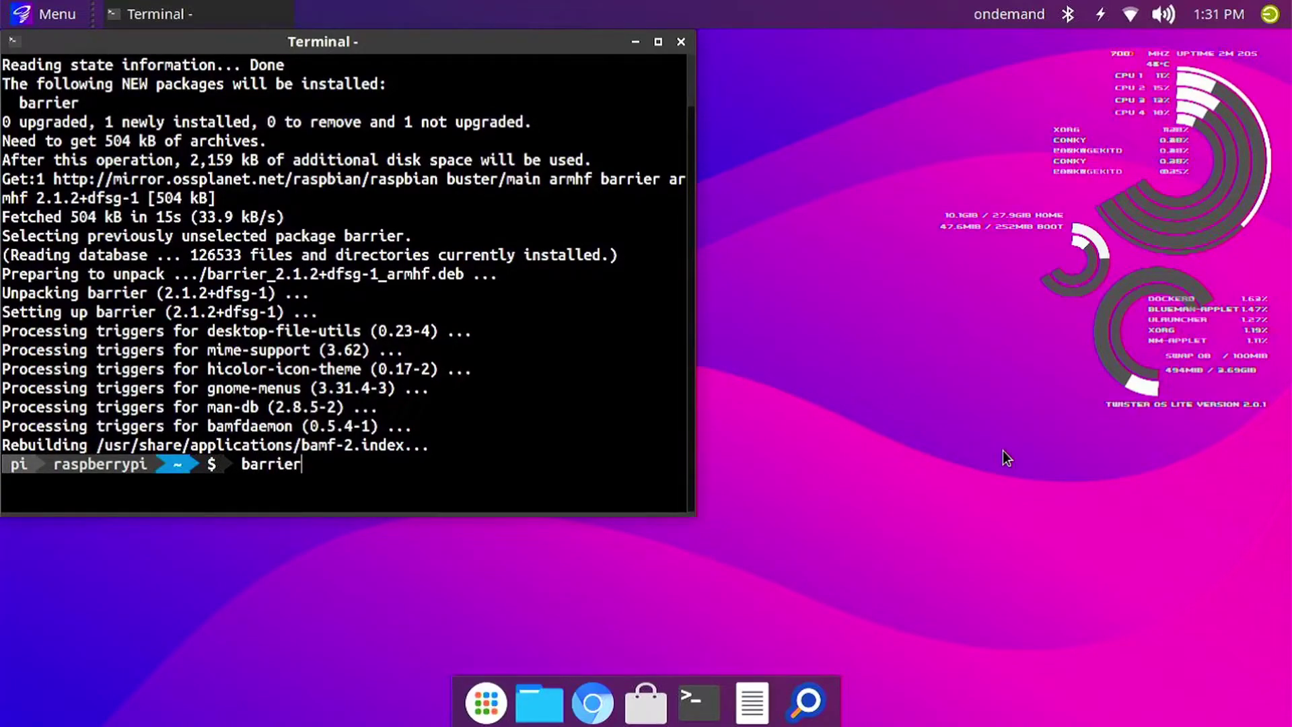
{"action": "key", "text": "Return"}
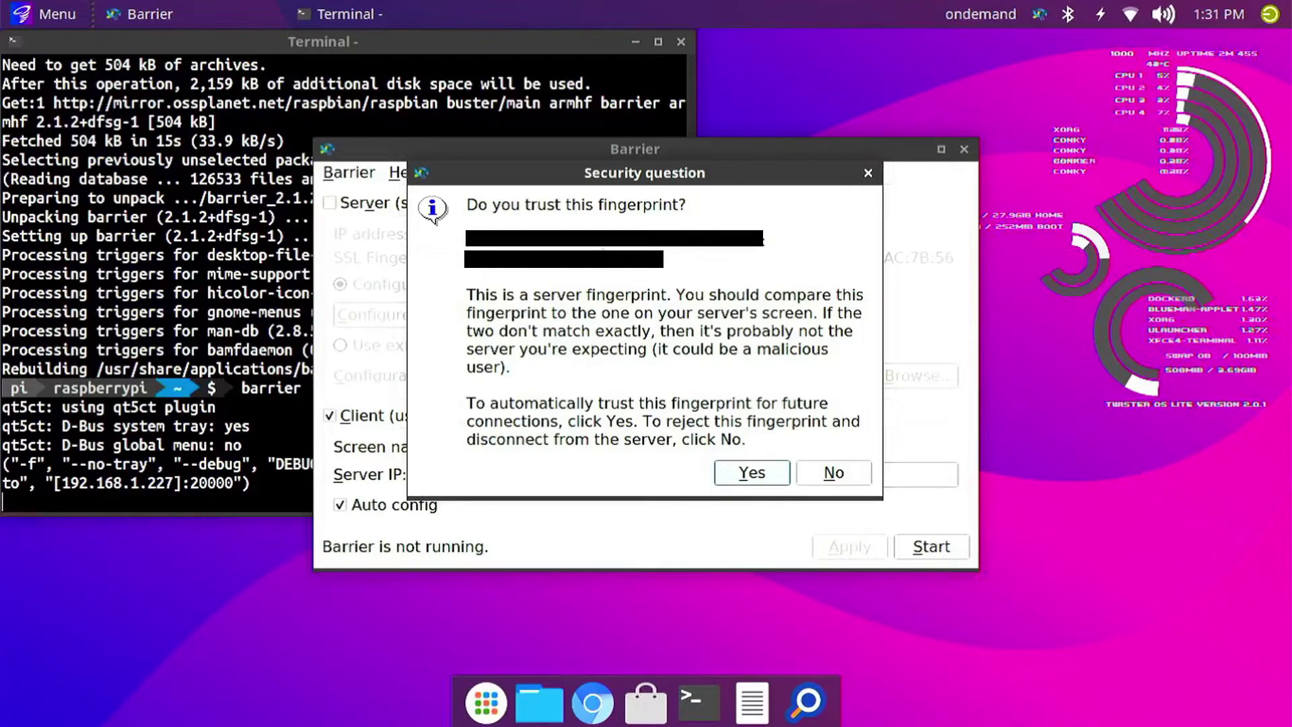
Step: Turn off automatic server configuration, start the client, and trust the server's fingerprint
{"action": "left_click", "coordinate": [868, 174]}
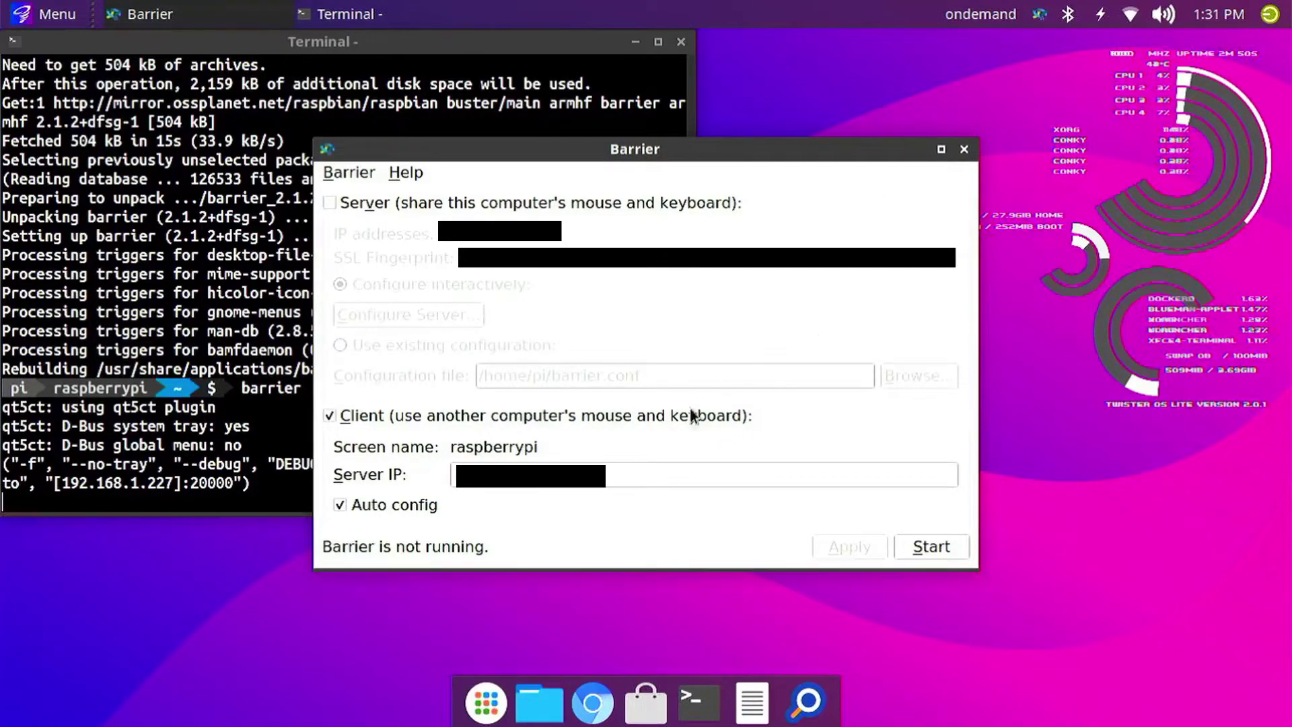
{"action": "left_click", "coordinate": [404, 510]}
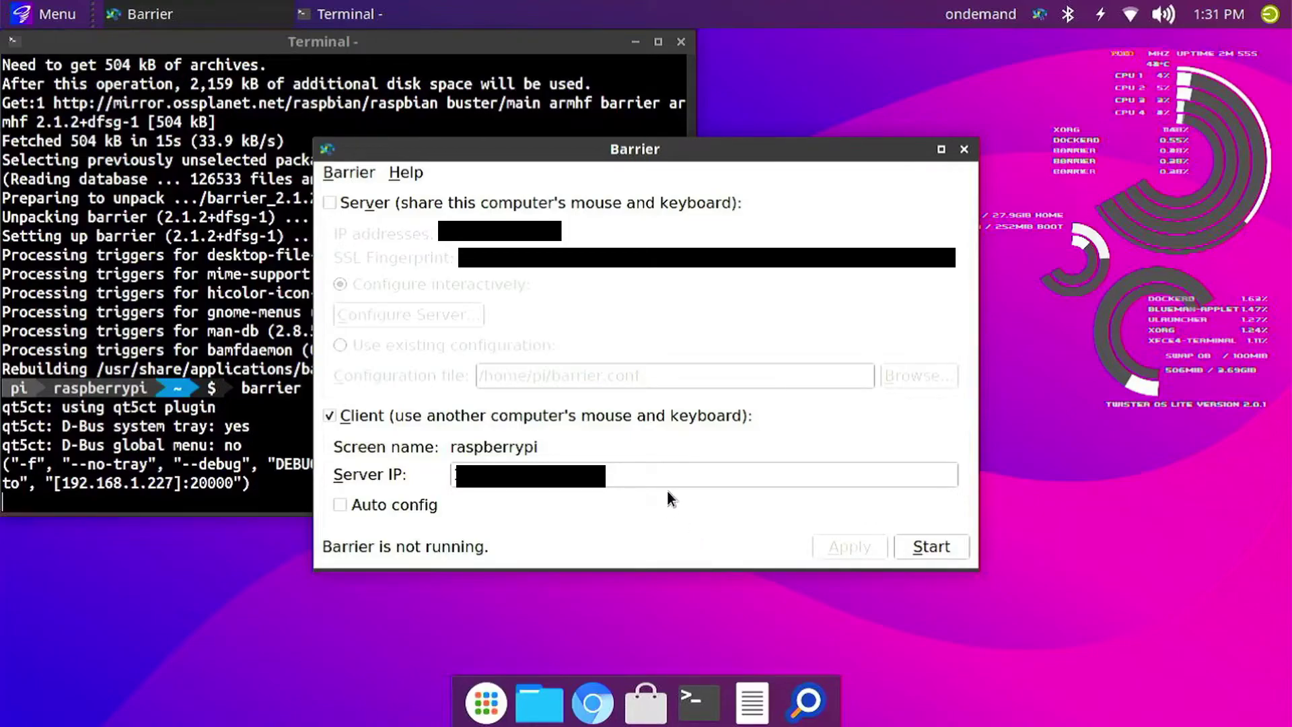
{"action": "left_click", "coordinate": [936, 554]}
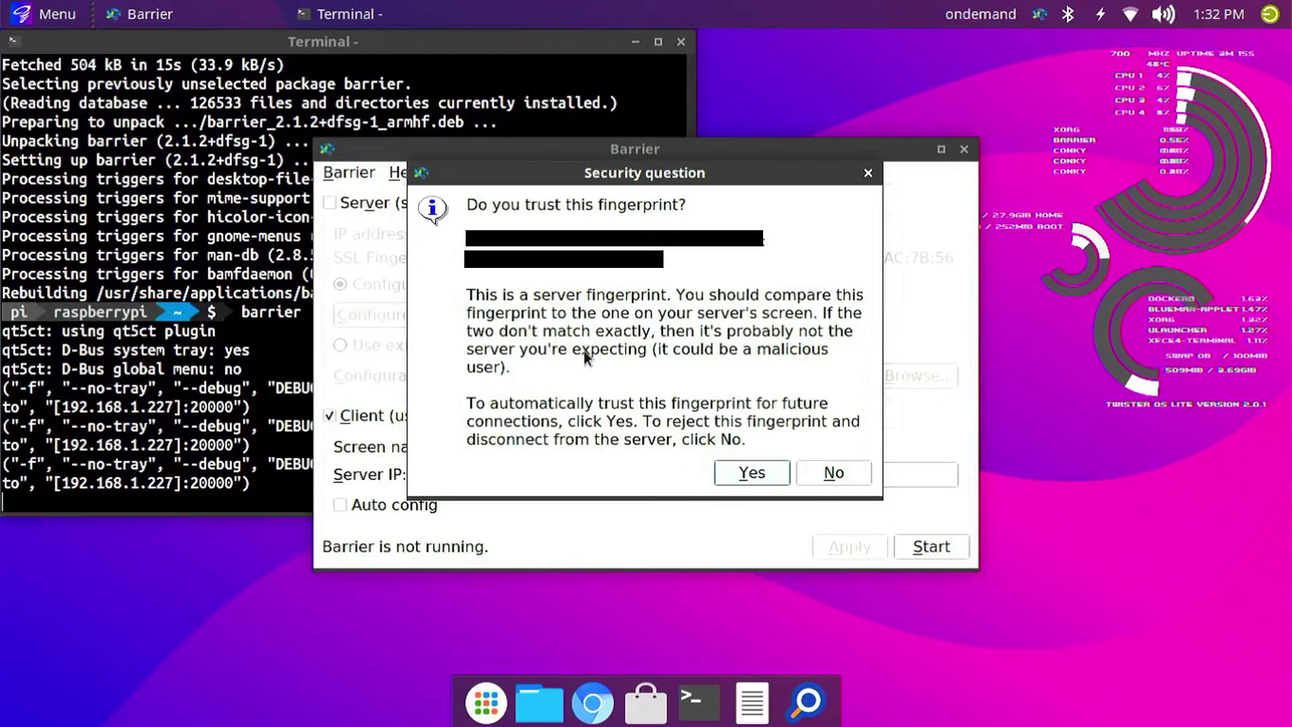
{"action": "left_click_drag", "start_coordinate": [645, 170], "coordinate": [746, 127]}
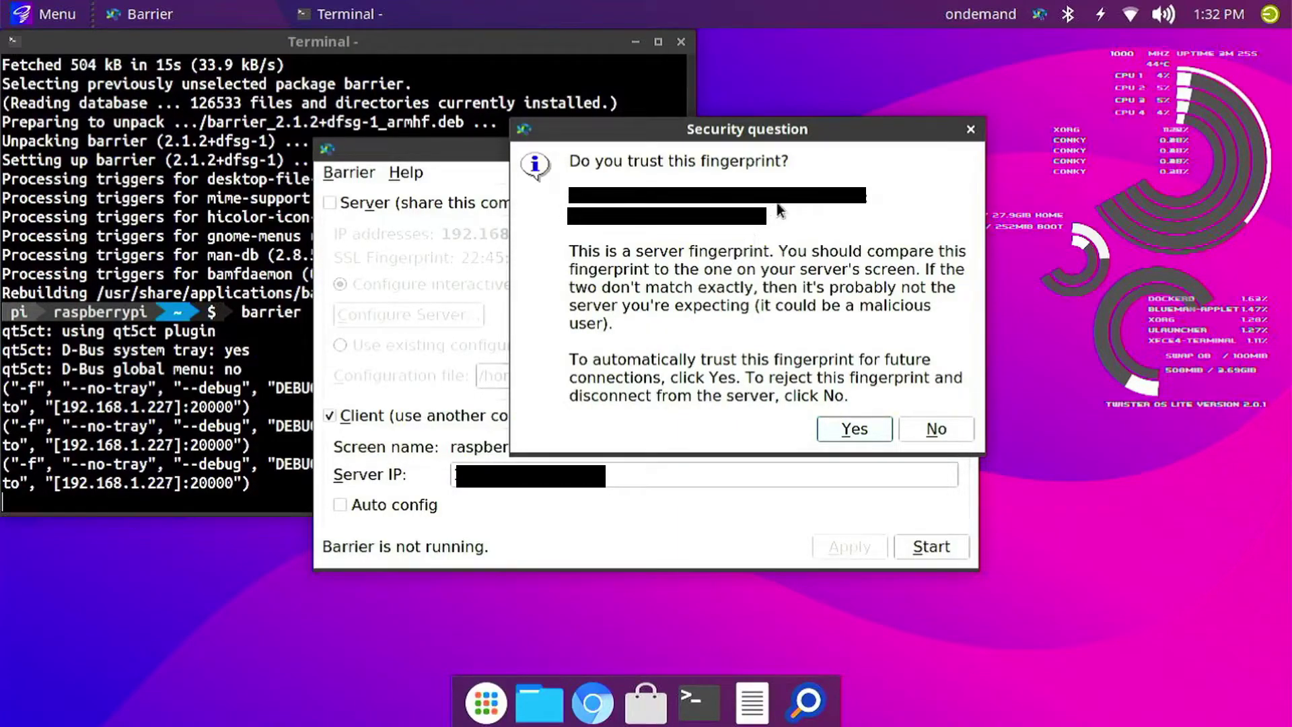
{"action": "left_click", "coordinate": [849, 425]}
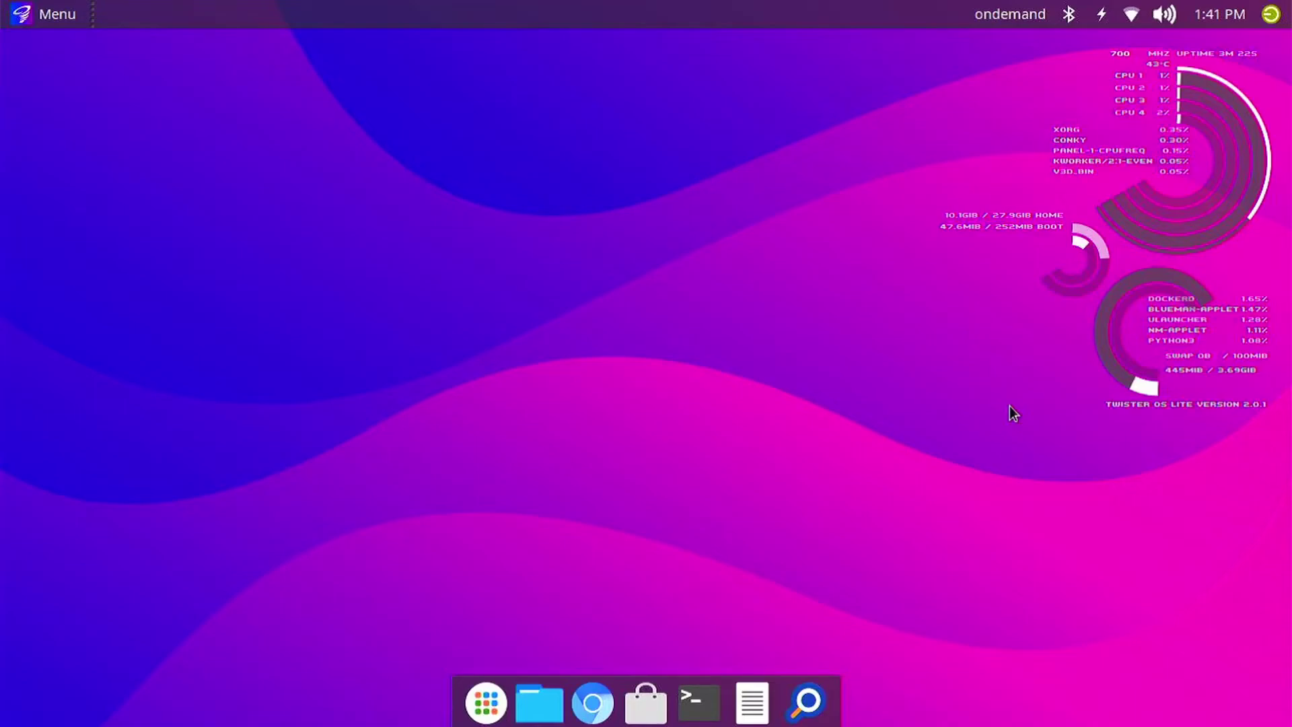
Step: Create the .config/autostart folder from a new terminal on the Pi
{"action": "key", "text": "ctrl+alt+t"}
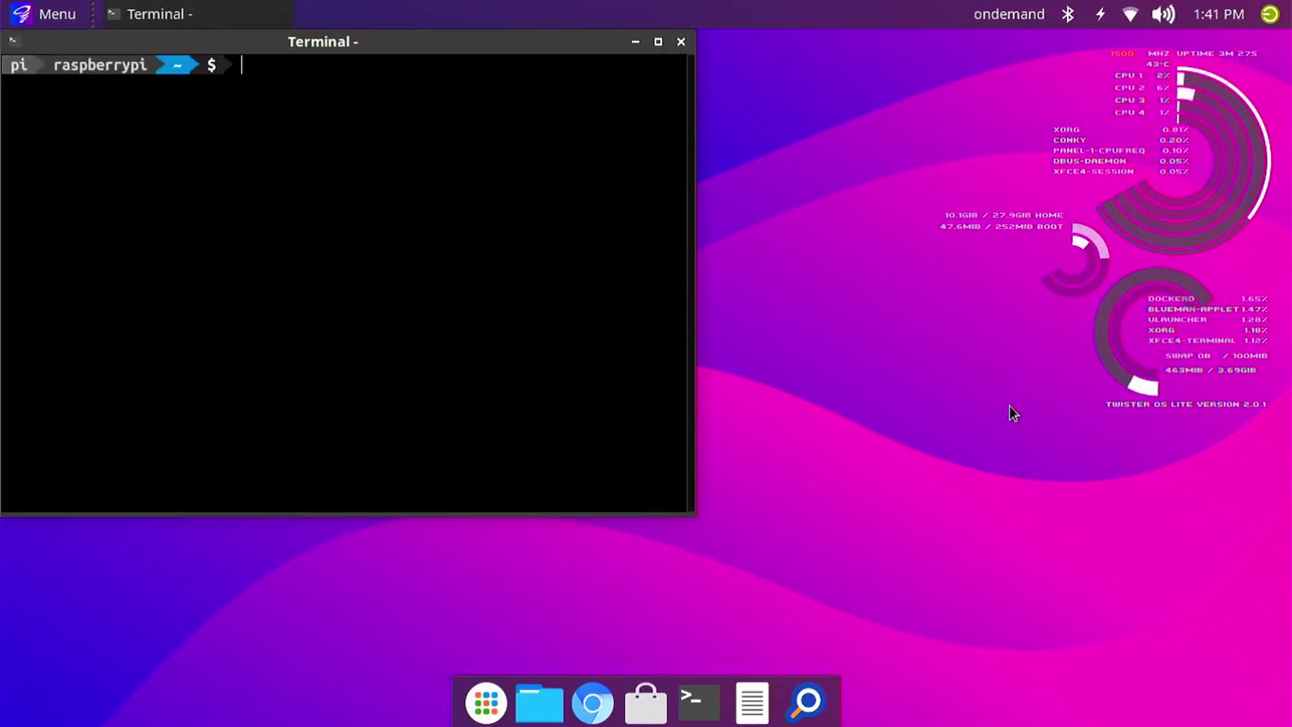
{"action": "type", "text": "mkdir .coi"}
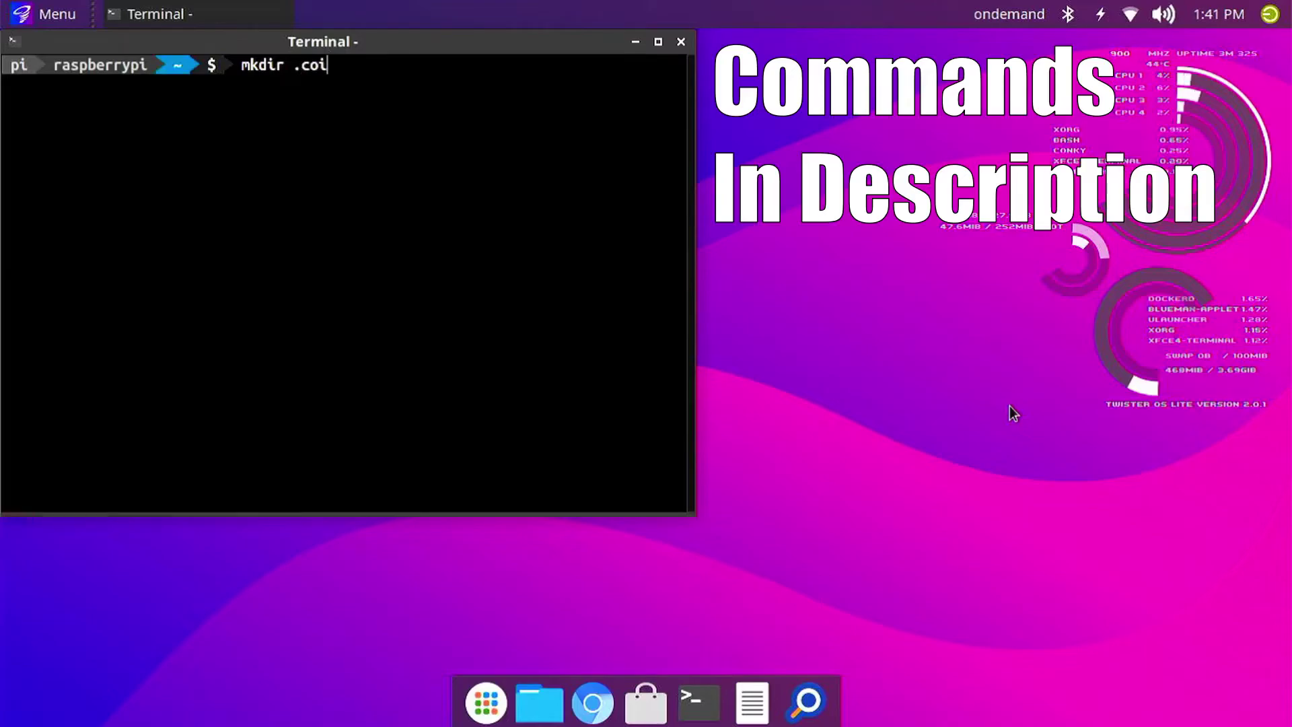
{"action": "key", "text": "BackSpace"}
{"action": "type", "text": "nfig/autos"}
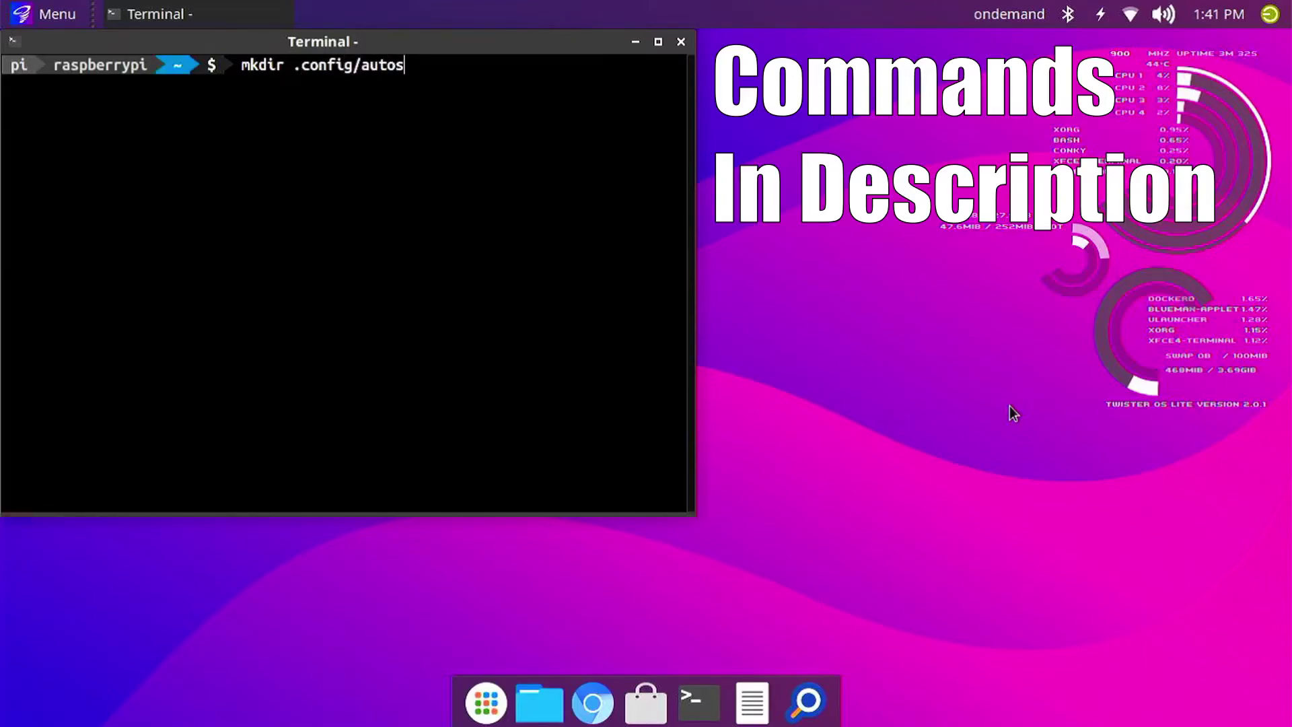
{"action": "type", "text": "tart"}
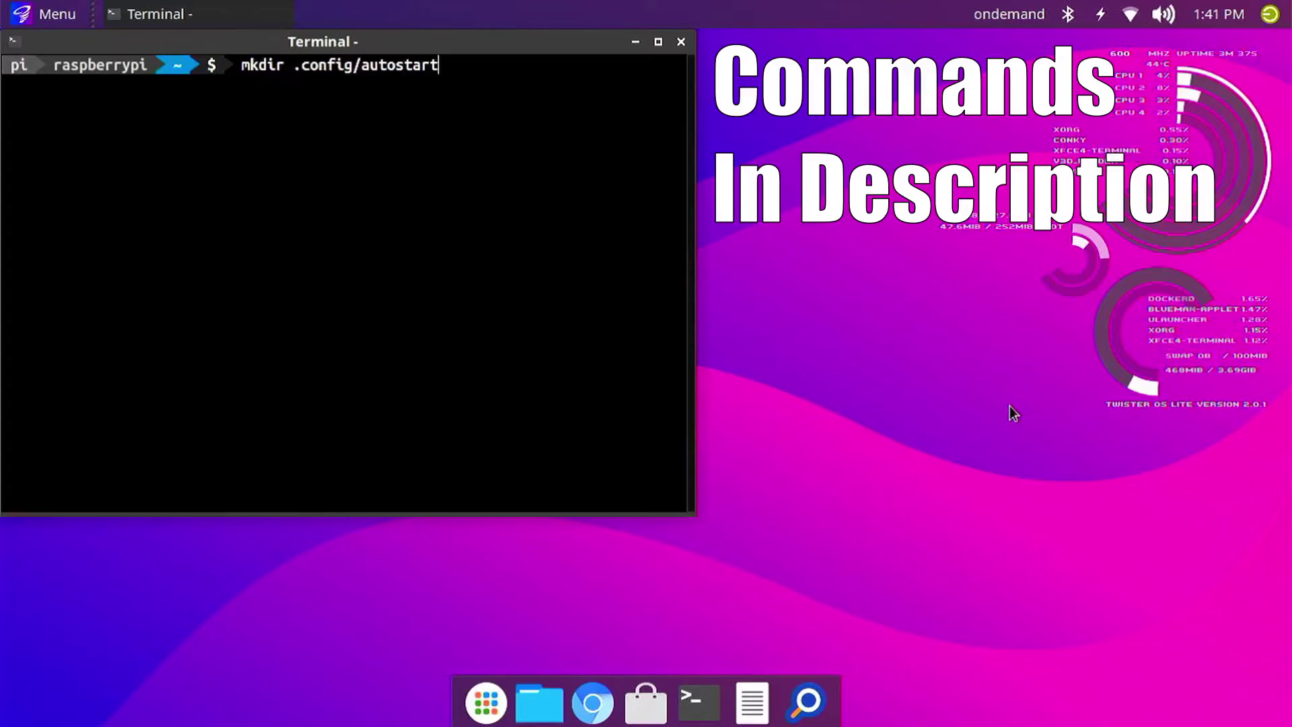
{"action": "key", "text": "Return"}
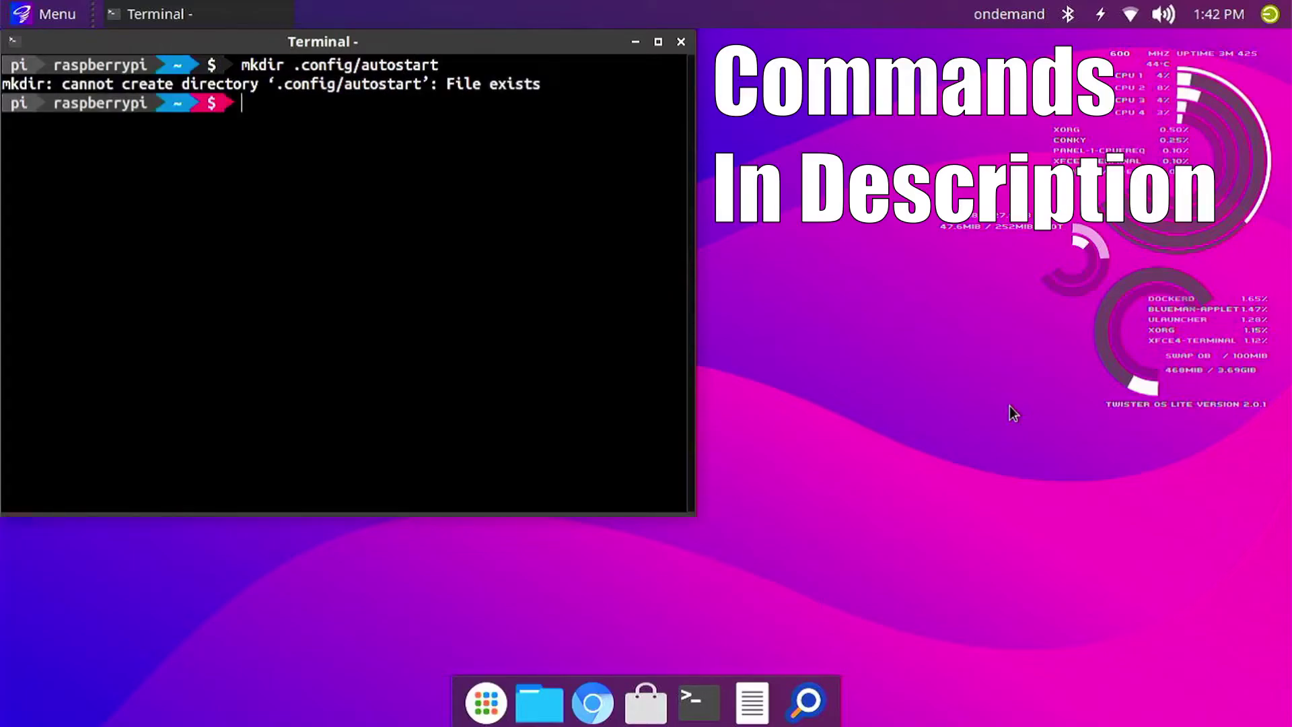
Step: Copy /usr/share/applications/barrier.desktop into .config/autostart and enter 'sudo reboot now'
{"action": "type", "text": "cp /usr/share/applications/barrier.desktop .config/autostart"}
{"action": "key", "text": "Return"}
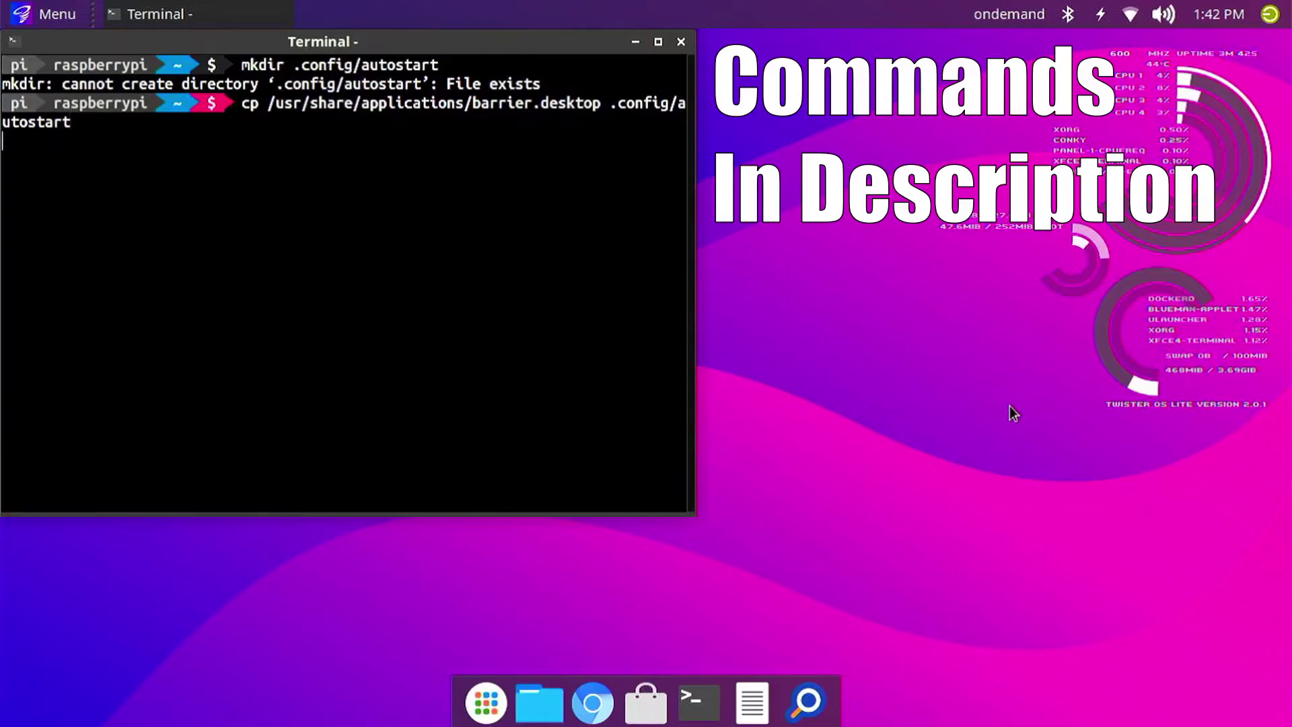
{"action": "type", "text": "sudo reboot "}
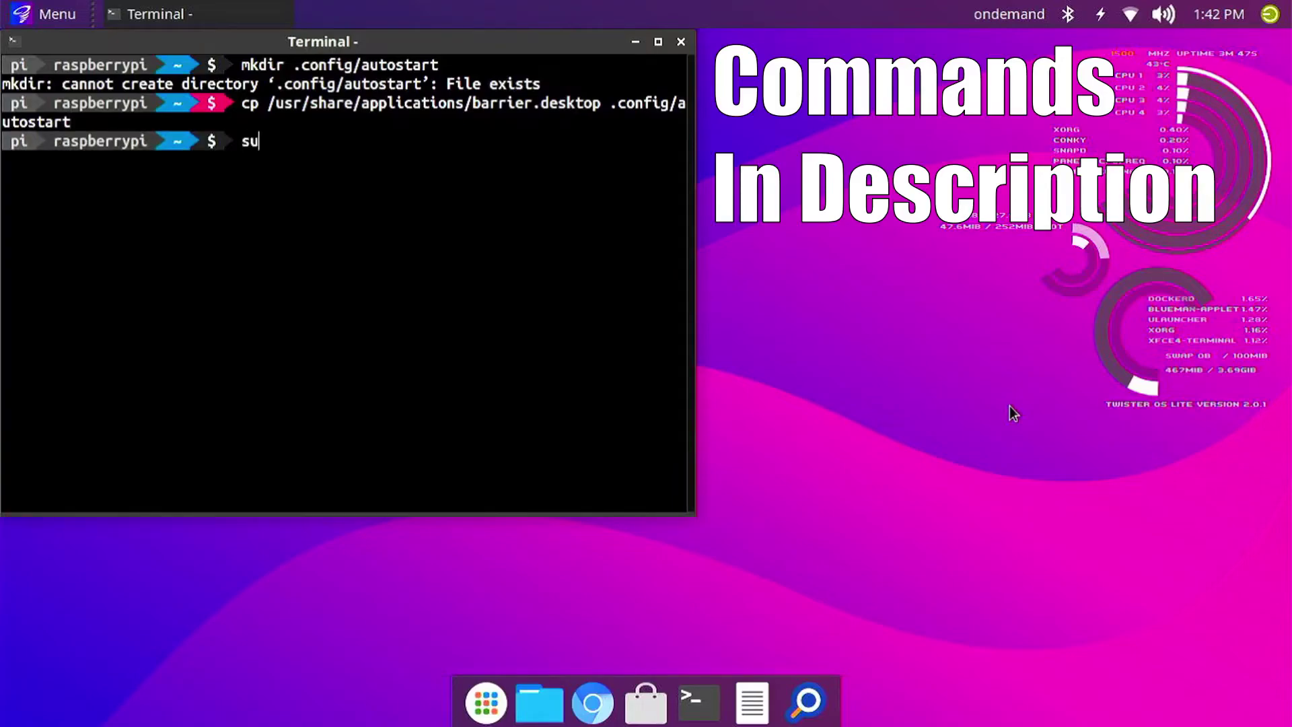
{"action": "type", "text": "now"}
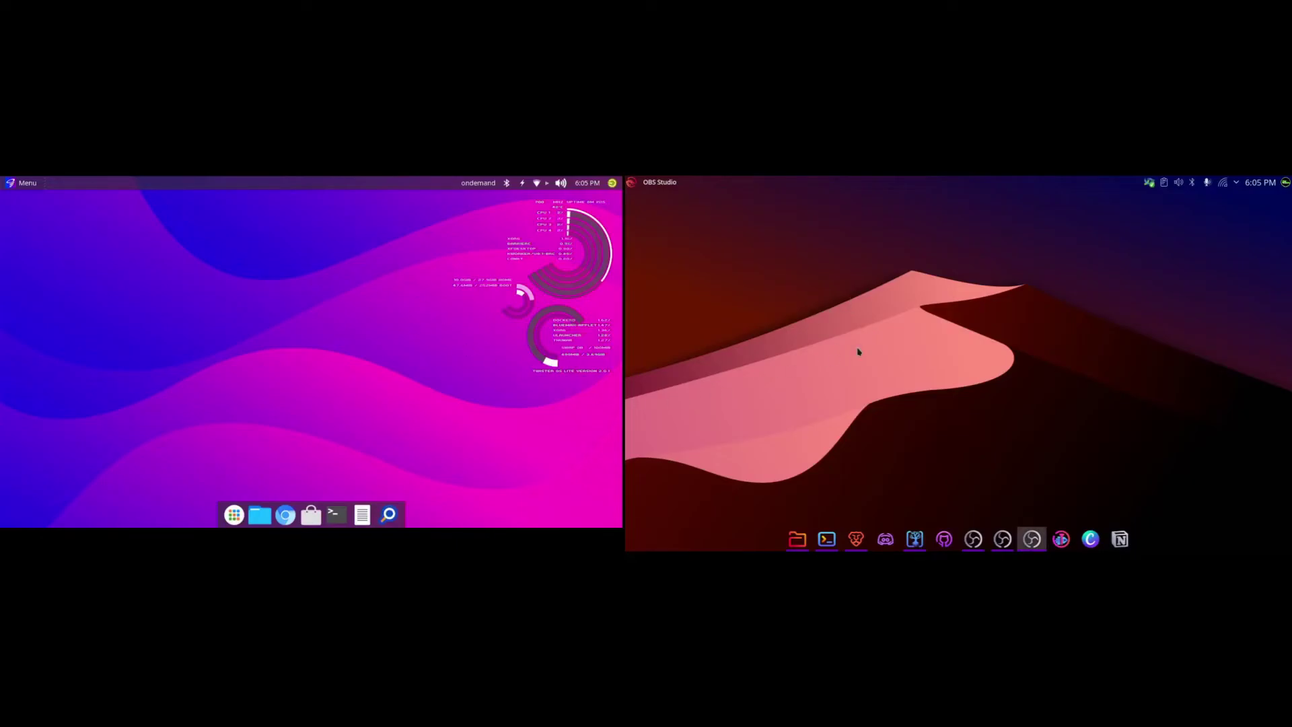
Step: Copy the wget install command from the Pi-Apps GitHub README in the browser
{"action": "left_click", "coordinate": [853, 534]}
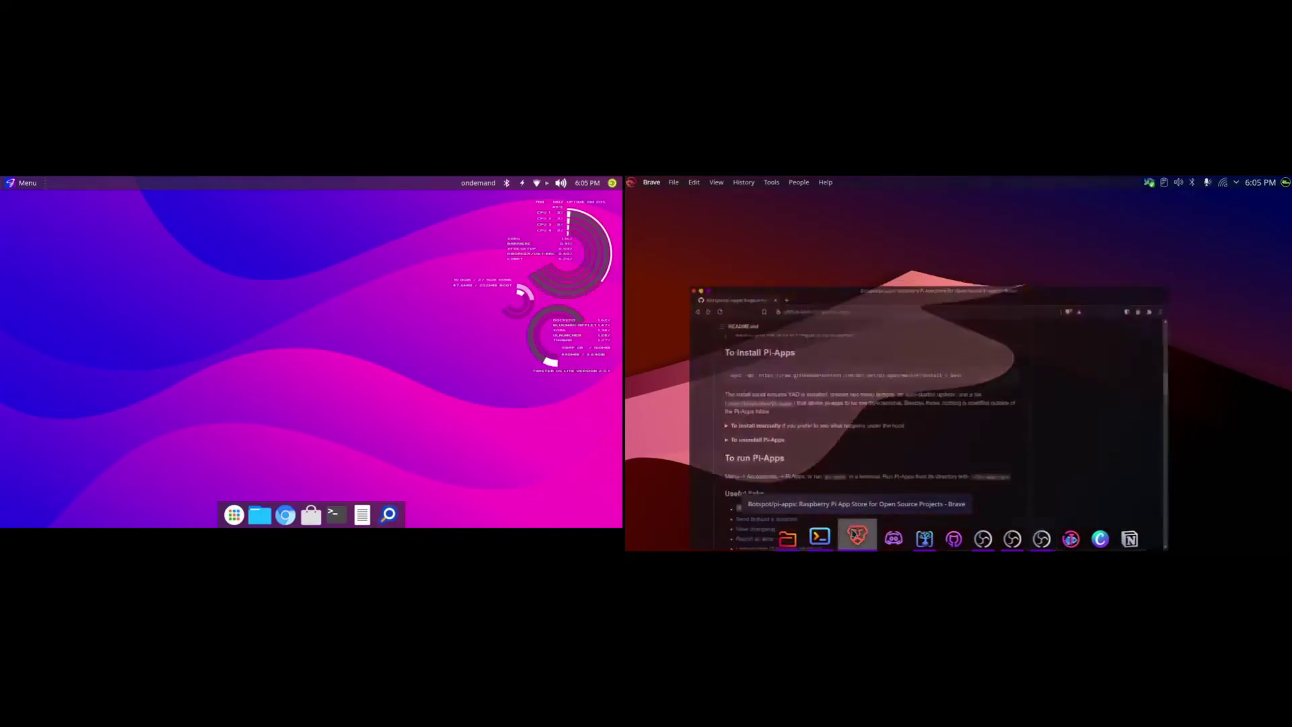
{"action": "triple_click", "coordinate": [1026, 320]}
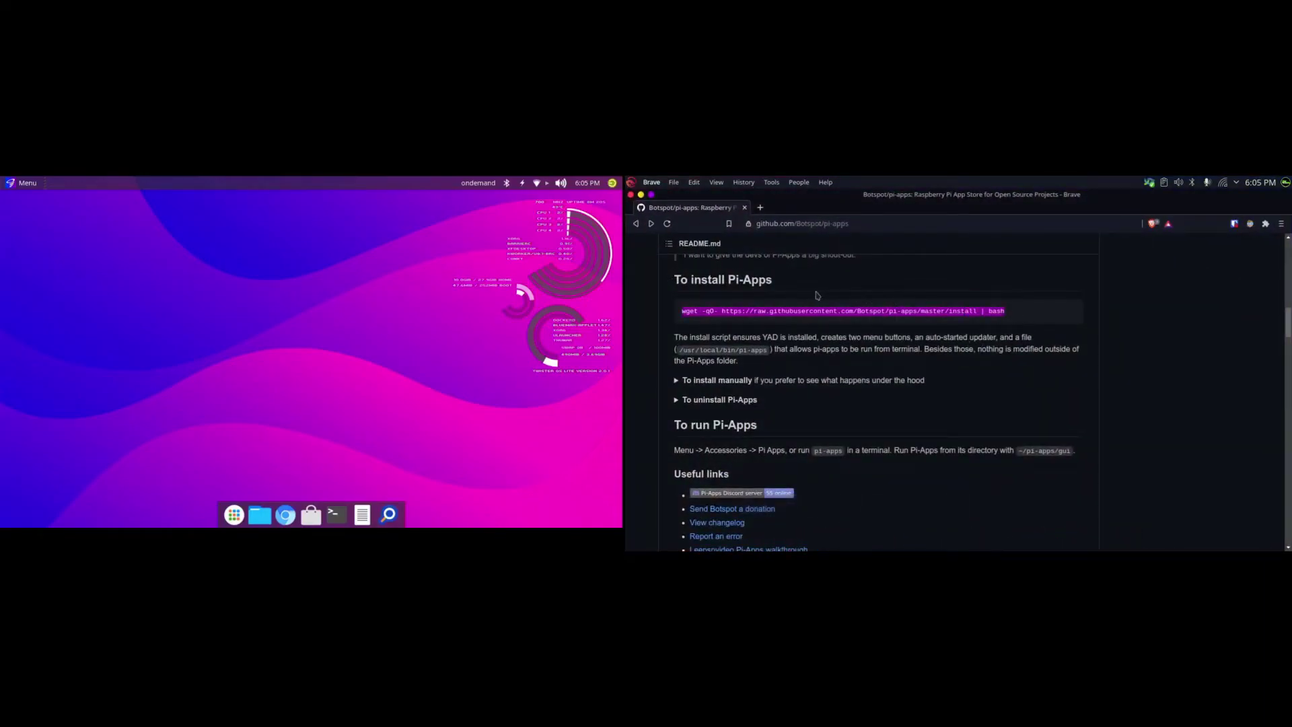
{"action": "right_click", "coordinate": [822, 312]}
{"action": "left_click", "coordinate": [846, 319]}
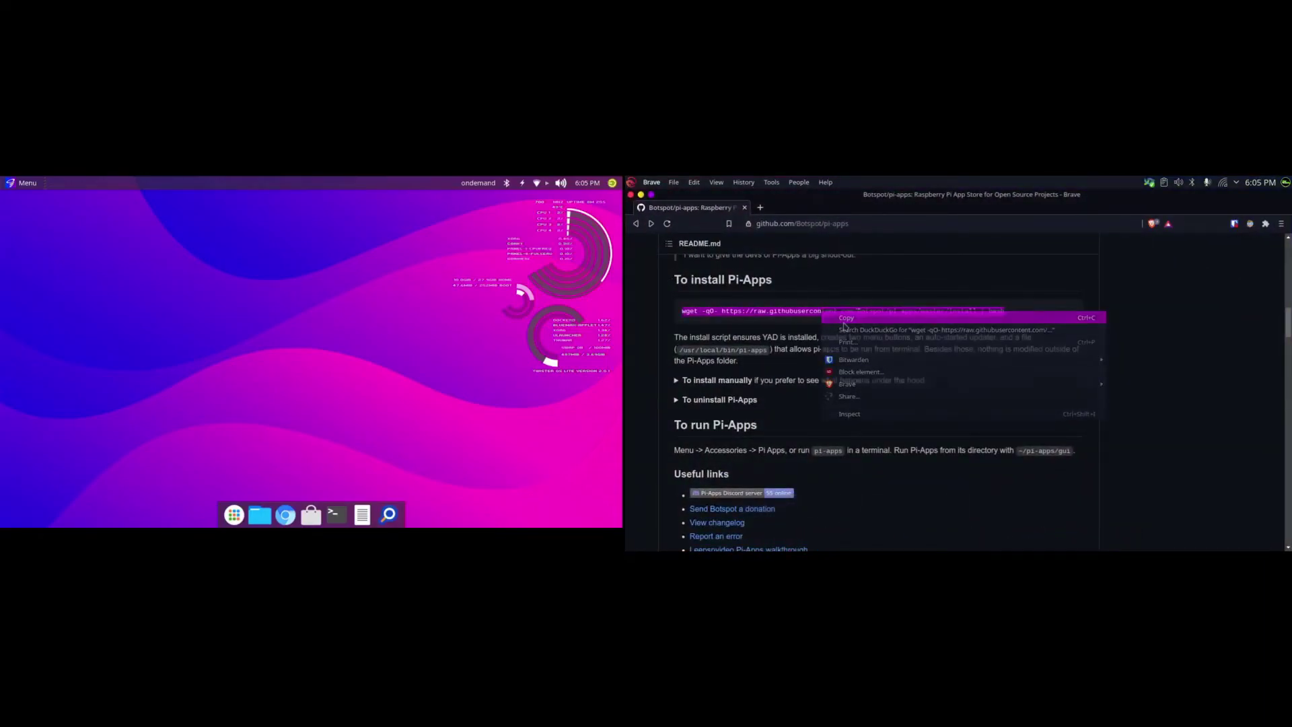
{"action": "left_click", "coordinate": [846, 309]}
Step: Paste the Pi-Apps wget command at a new terminal prompt on the Raspberry Pi
{"action": "key", "text": "ctrl+alt+t"}
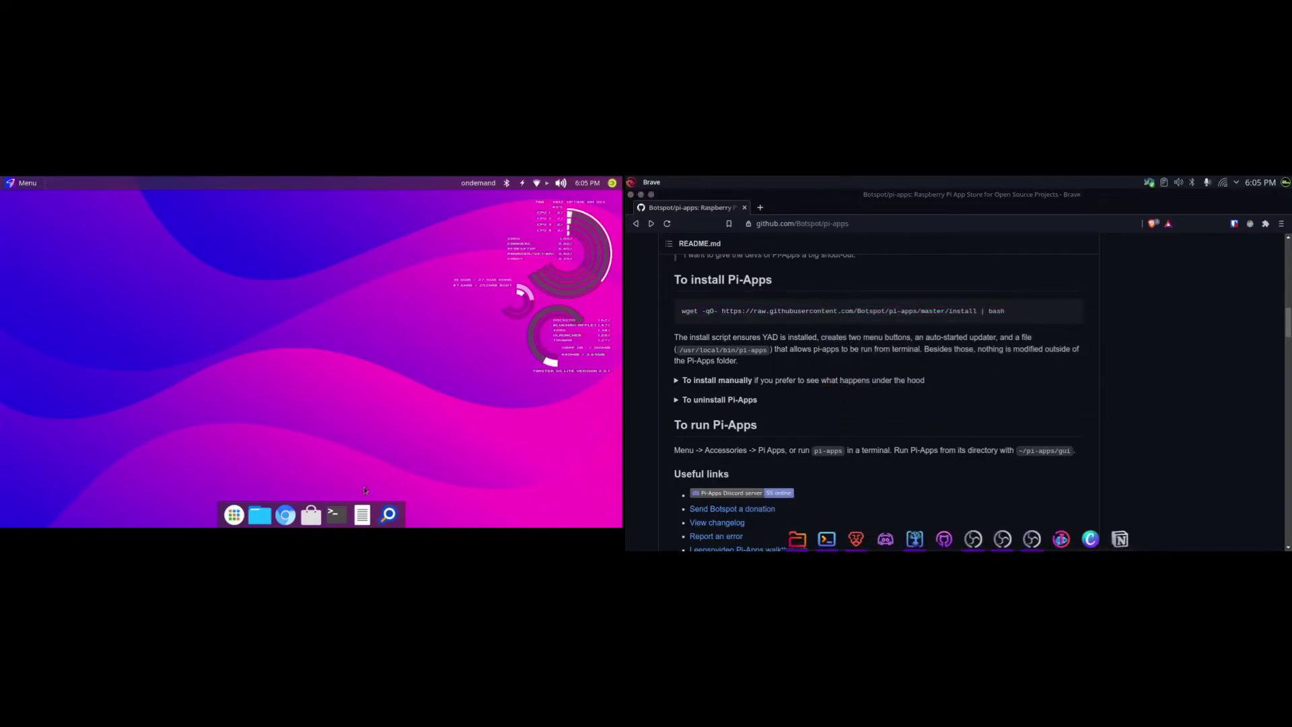
{"action": "left_click", "coordinate": [343, 509]}
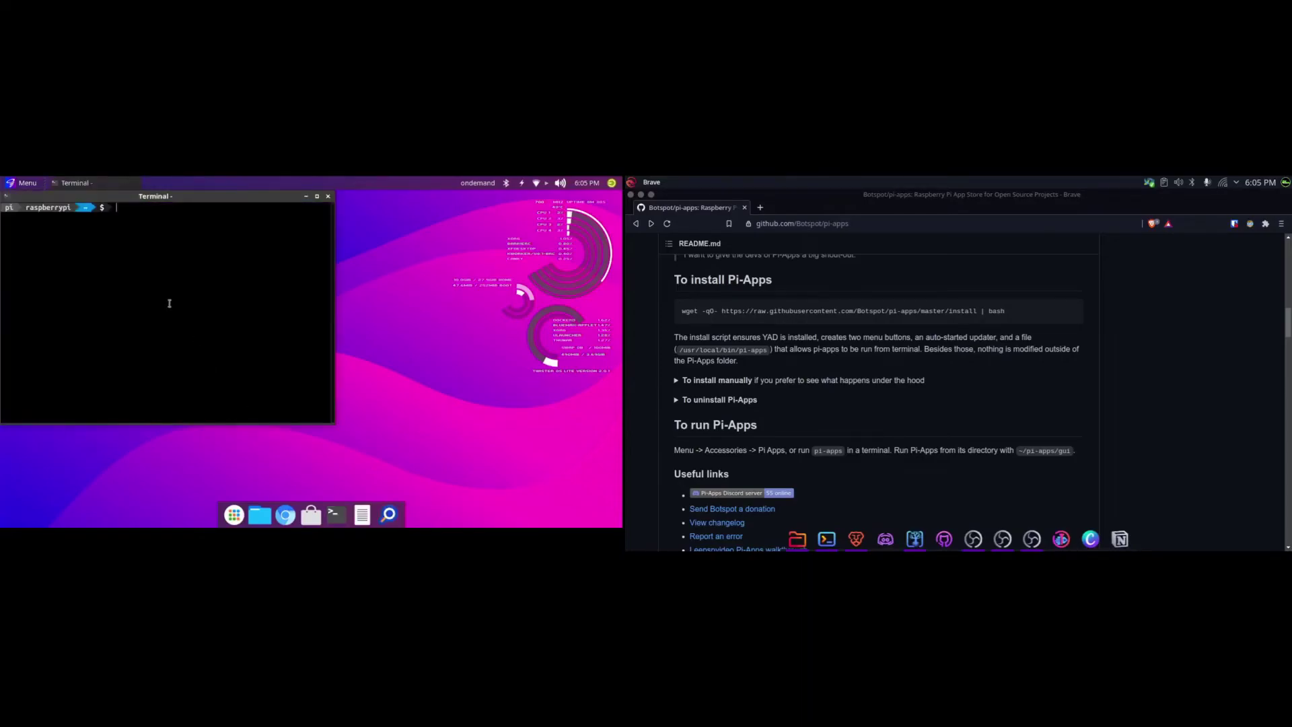
{"action": "right_click", "coordinate": [170, 303]}
{"action": "left_click", "coordinate": [193, 361]}
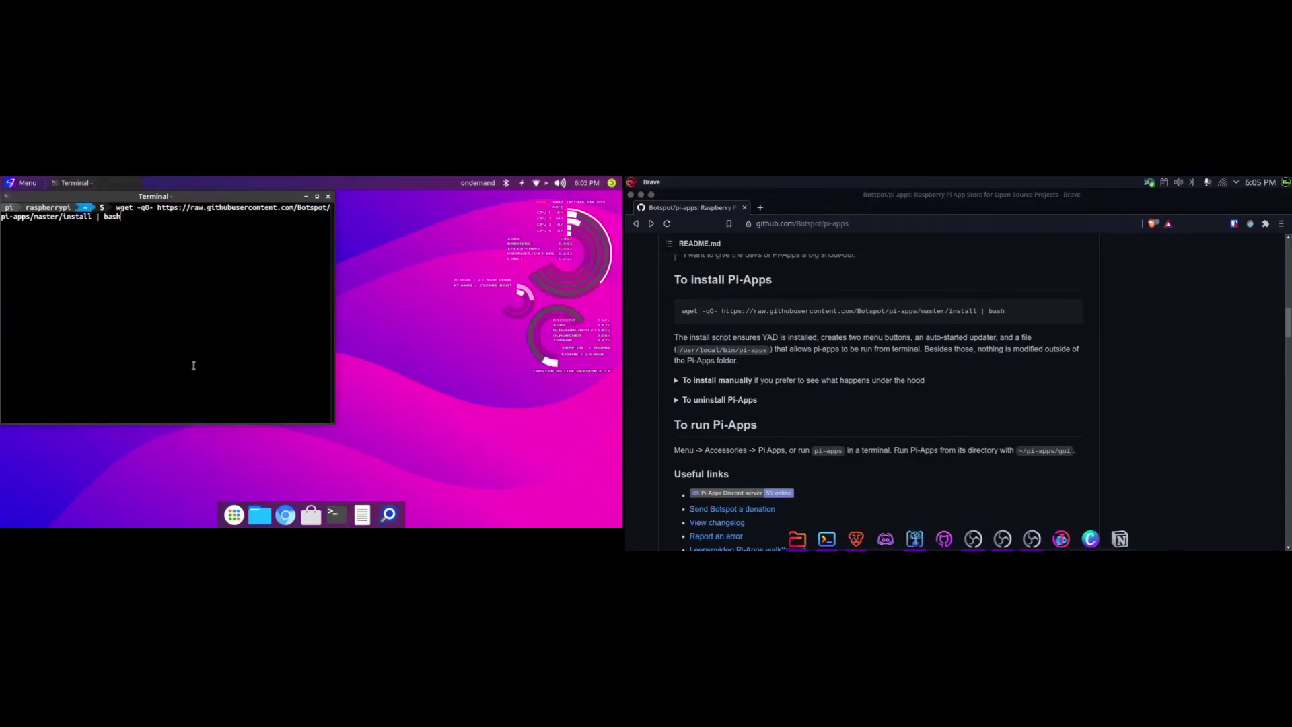